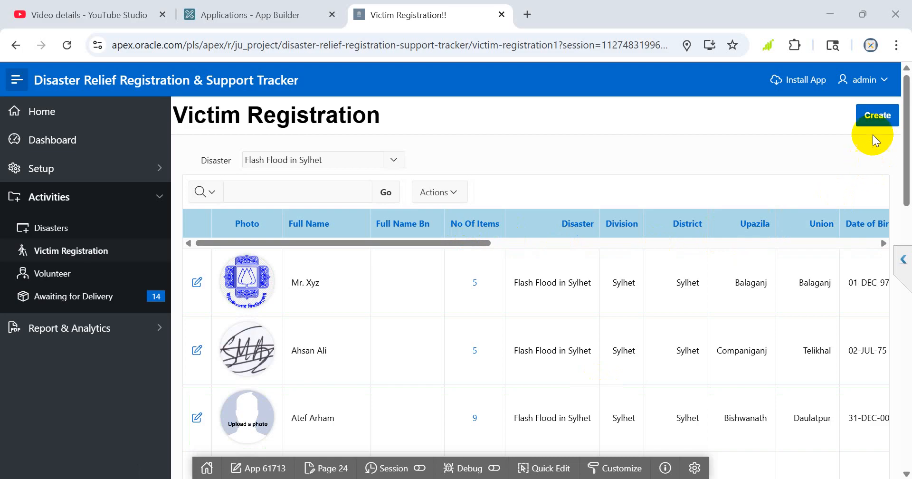
# Open a blank form for registering a new victim and look through its fields.
pyautogui.click(870, 121)
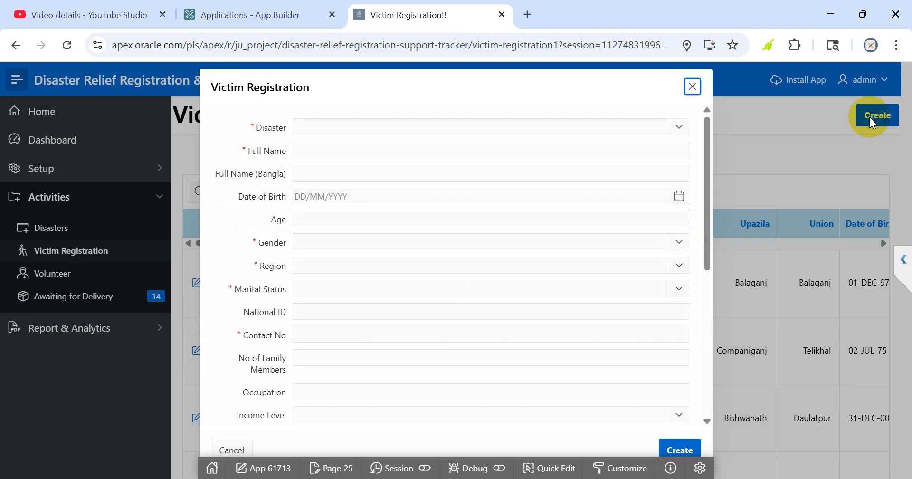
pyautogui.scroll(-6, 435, 257)
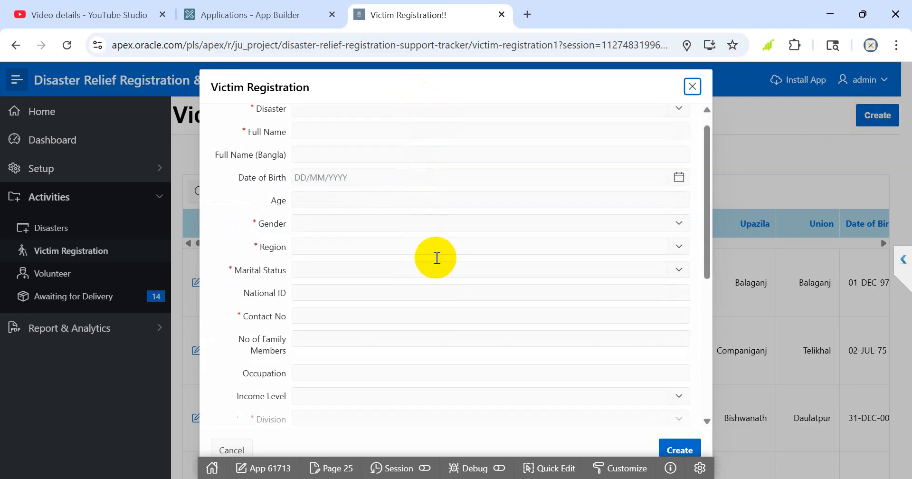
pyautogui.scroll(6, 435, 256)
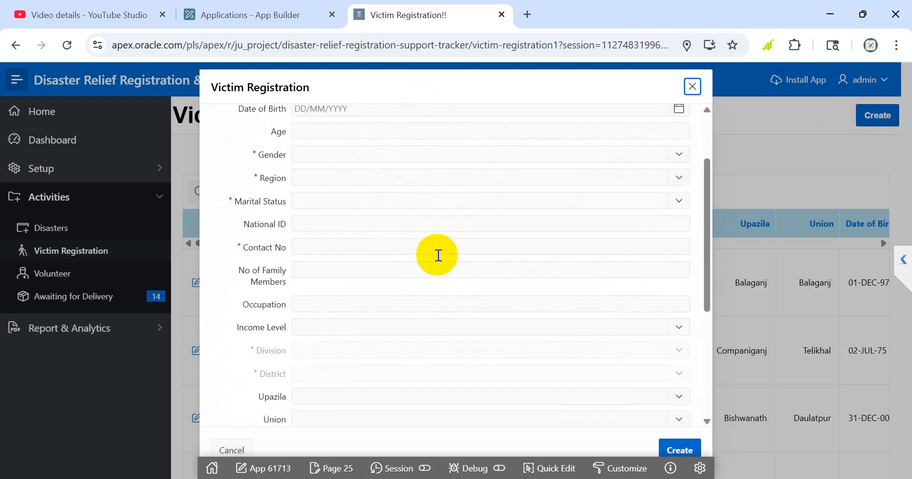
pyautogui.scroll(-6, 436, 254)
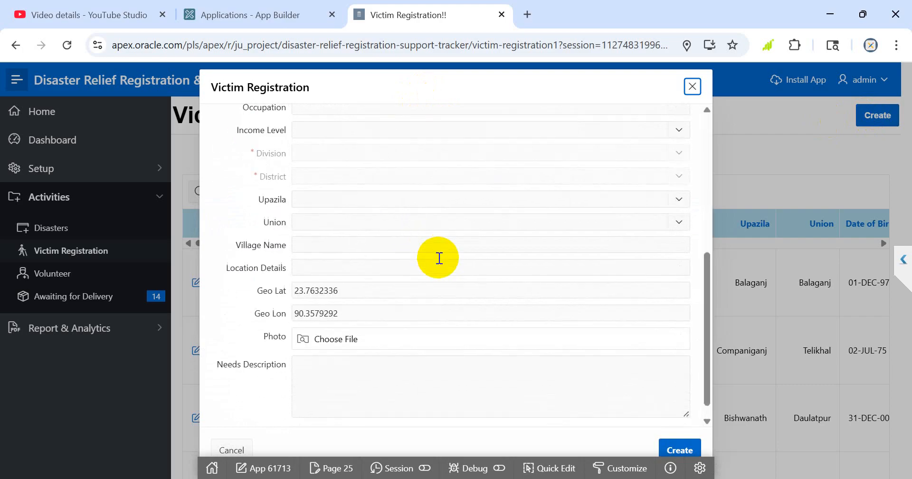
pyautogui.scroll(6, 434, 259)
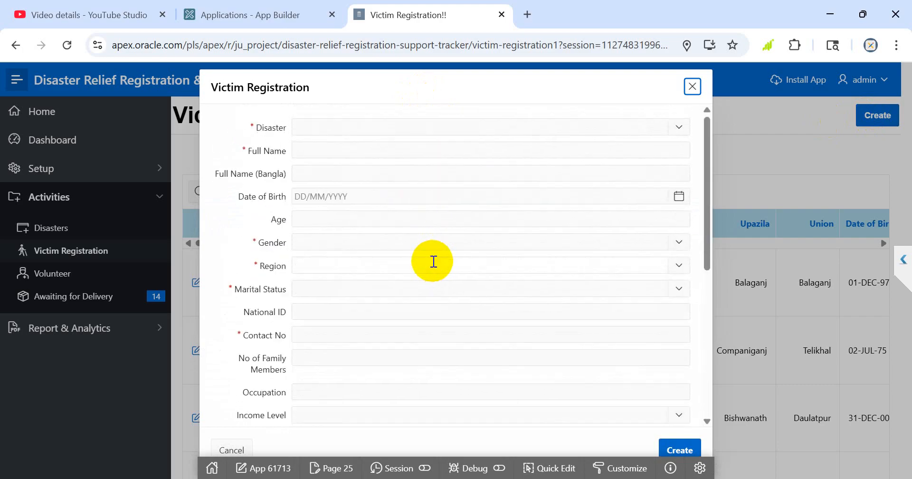
# Set the new registration's disaster to Flash Flood in Sylhet.
pyautogui.click(341, 122)
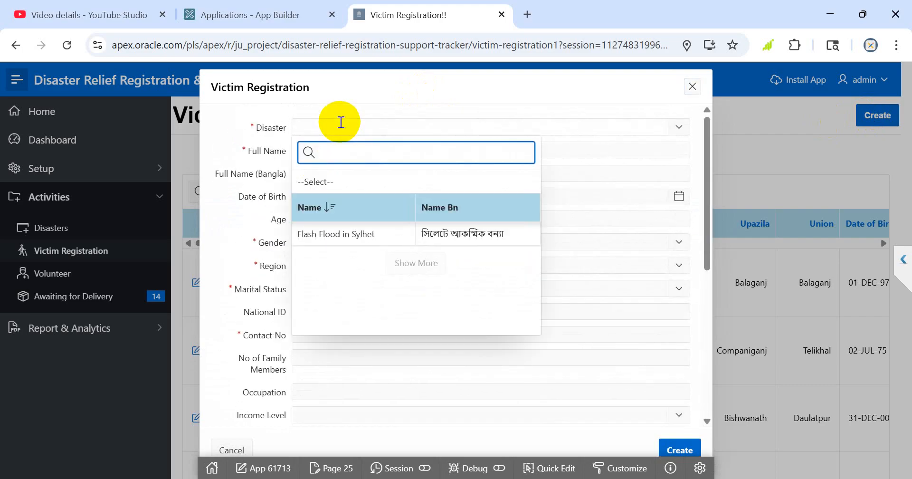
pyautogui.press('Down')
pyautogui.press('Return')
pyautogui.press('Tab')
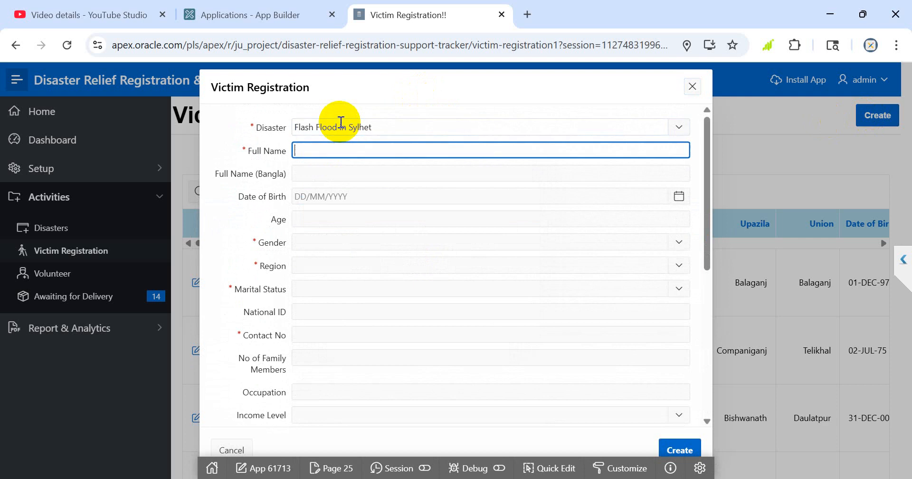
# Enter the victim's full name in English.
pyautogui.write('MR. xyz')
pyautogui.press('Tab')
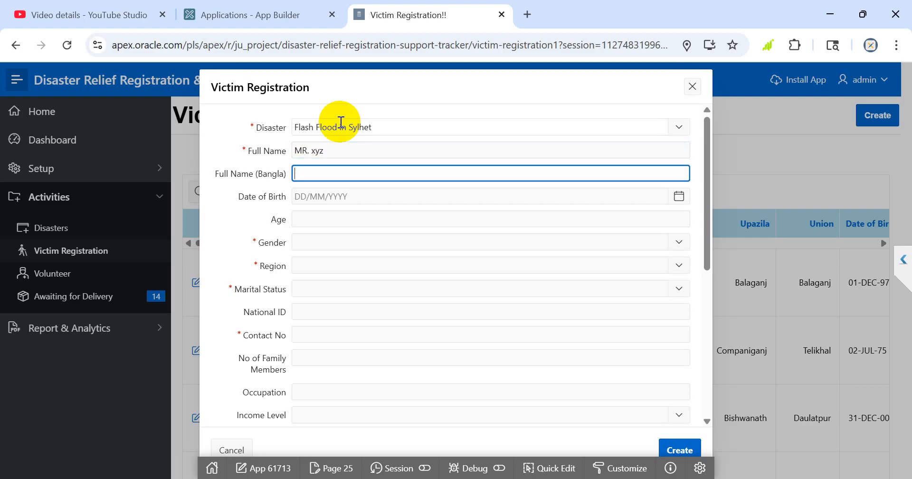
# Leave the Bangla name blank and enter the victim's date of birth.
pyautogui.press('Tab')
pyautogui.write('01')
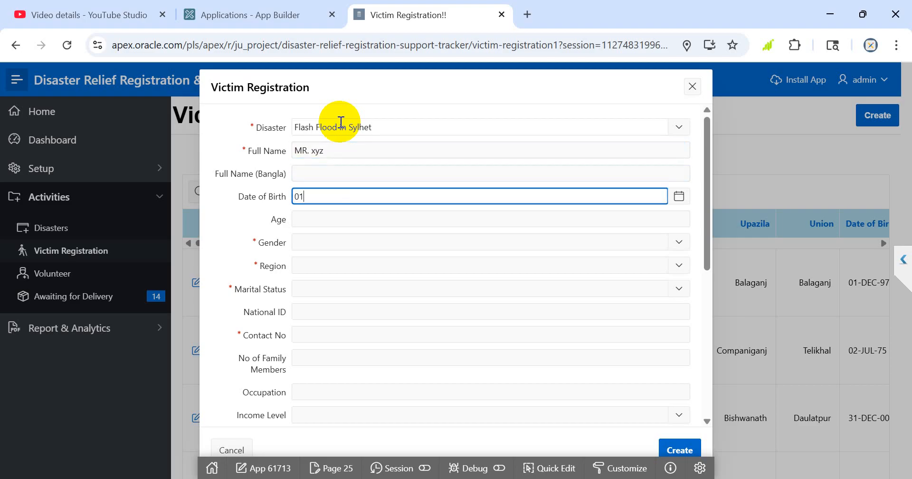
pyautogui.write('/04/1987')
pyautogui.press('Tab')
pyautogui.press('Tab')
pyautogui.press('Tab')
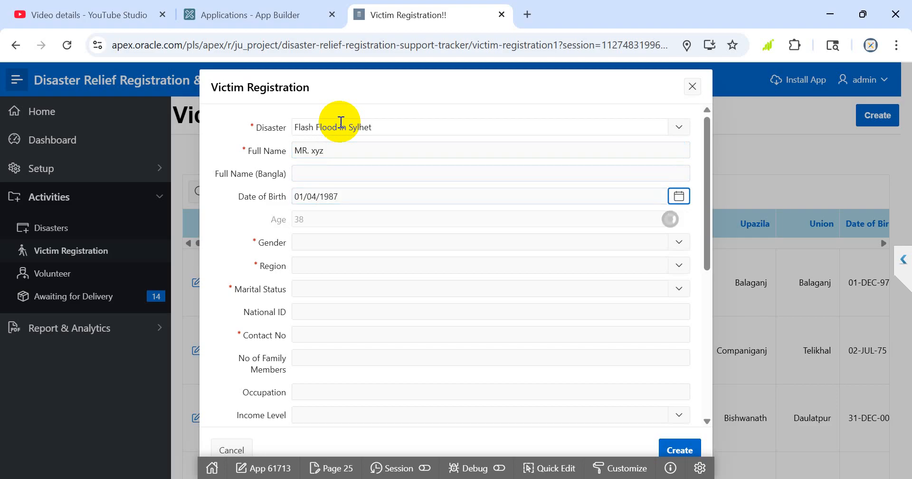
# Set the victim's gender to Male and the Region field to Islam.
pyautogui.press('Return')
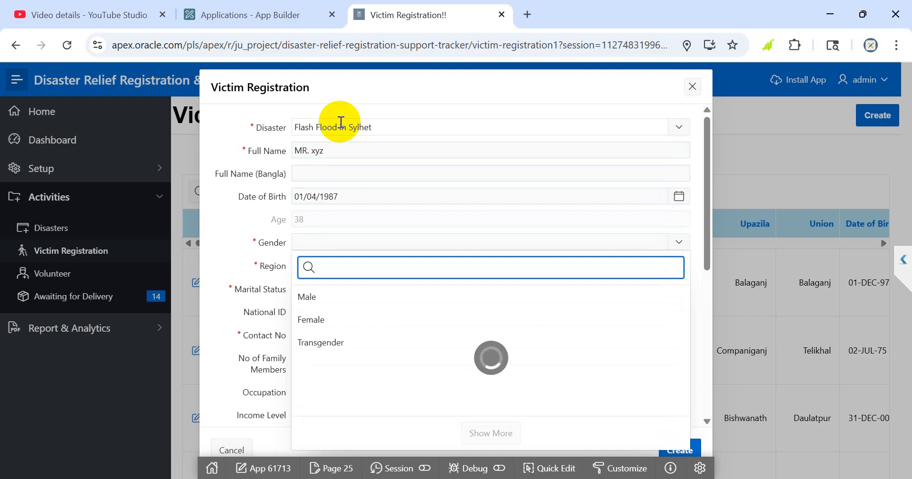
pyautogui.press('Down')
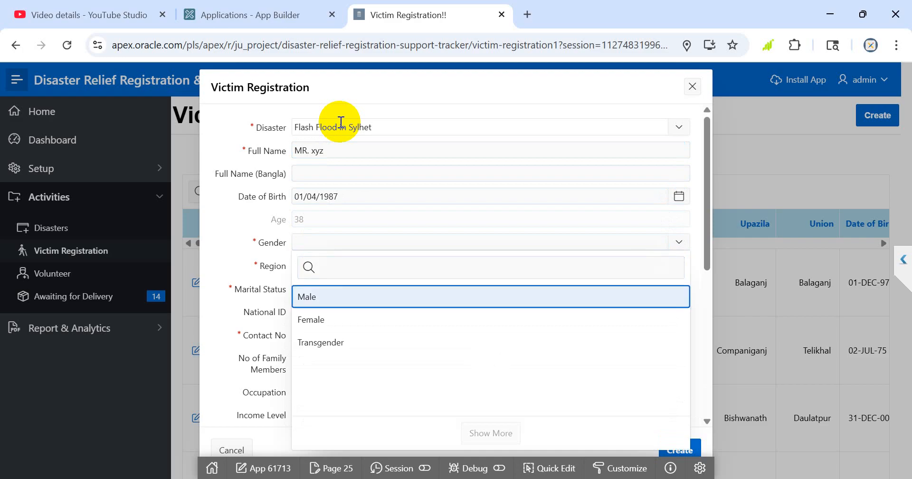
pyautogui.press('Return')
pyautogui.press('Tab')
pyautogui.press('Return')
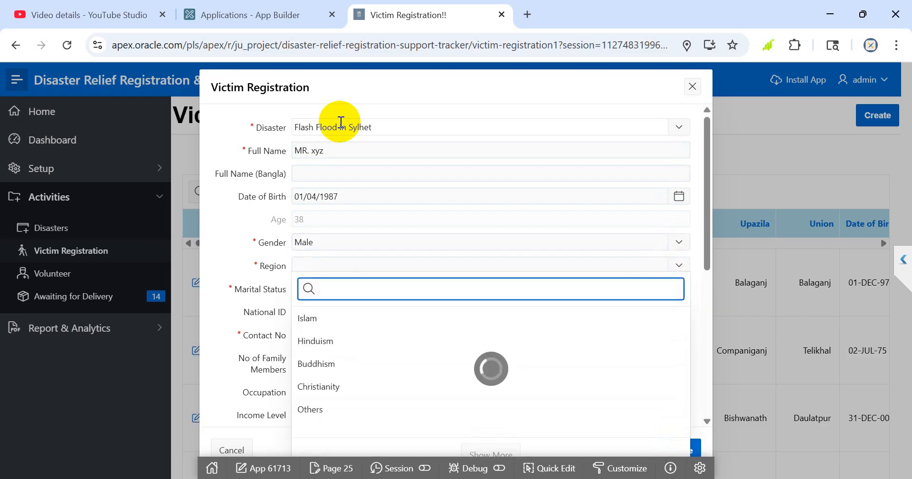
pyautogui.press('Down')
pyautogui.press('Return')
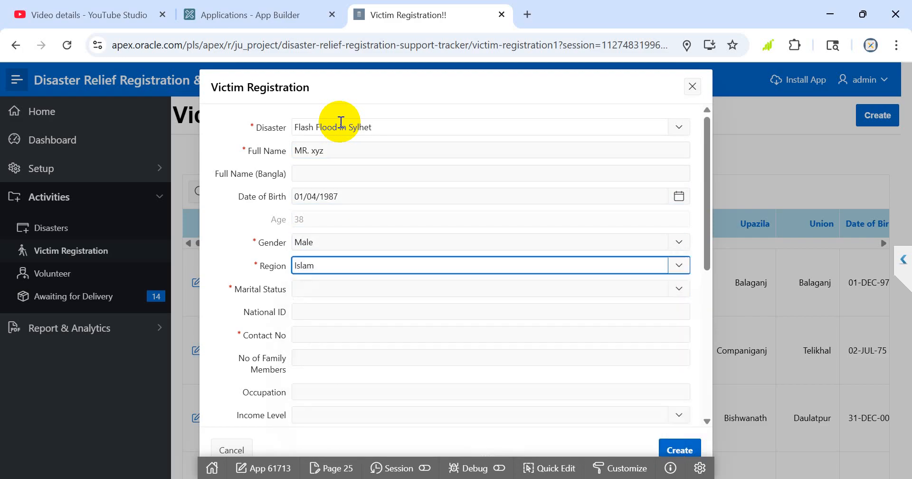
# Set the victim's marital status to Married.
pyautogui.press('Tab')
pyautogui.press('Return')
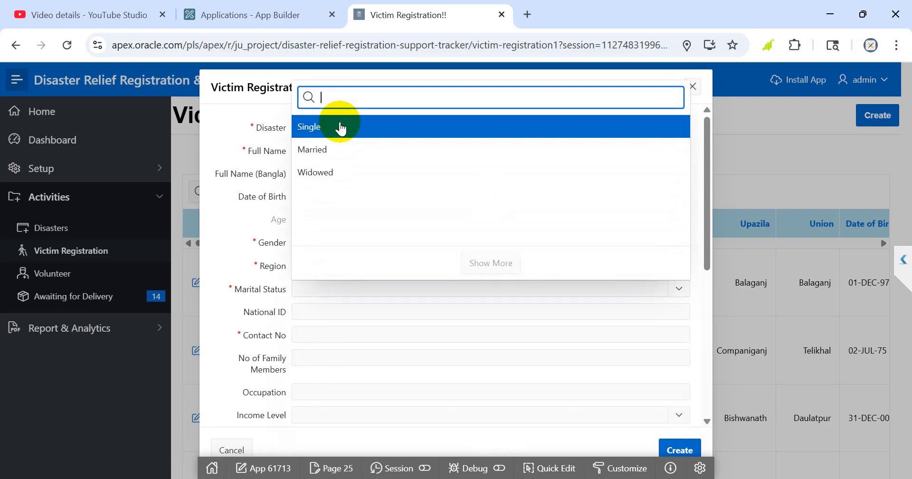
pyautogui.press('Down')
pyautogui.press('Return')
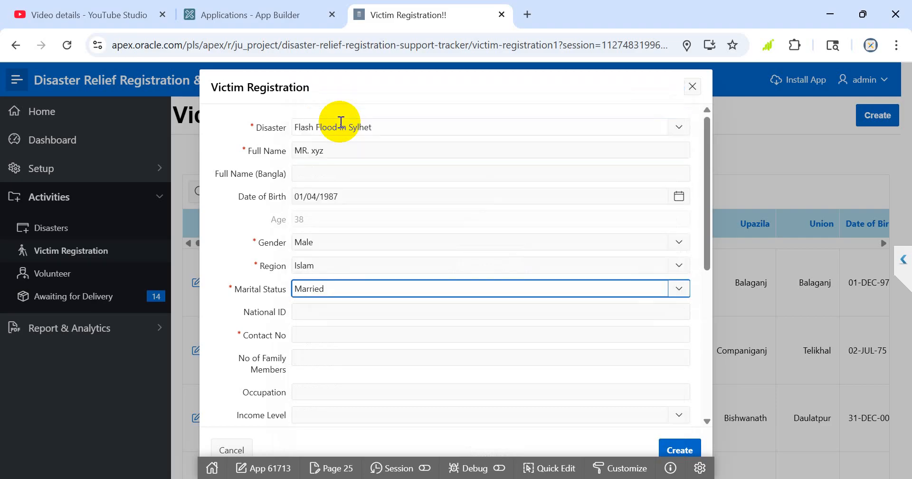
# Enter the victim's national ID number and contact phone number.
pyautogui.press('Tab')
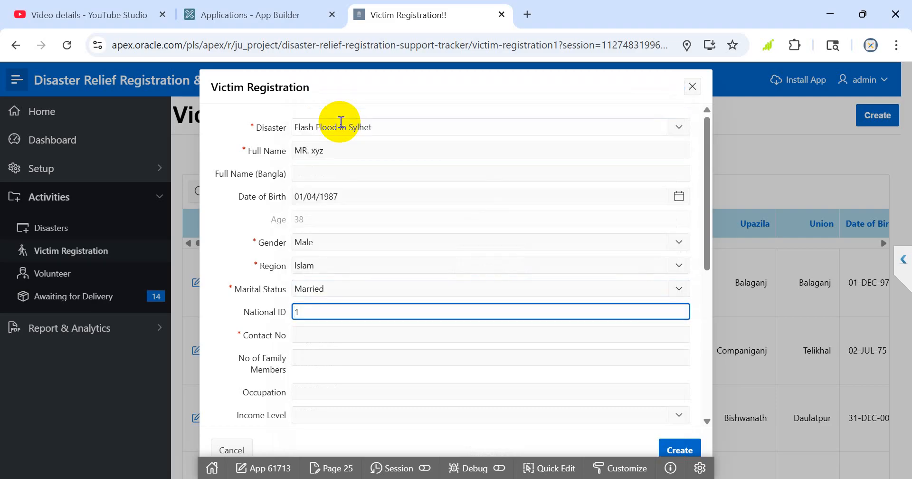
pyautogui.press('Tab')
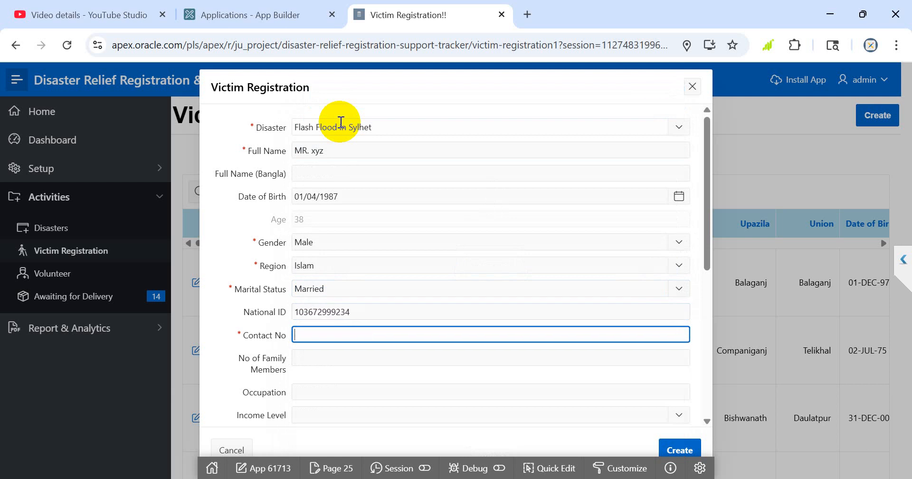
# Set the number of family members to 5 and the occupation to Farmer.
pyautogui.press('Tab')
pyautogui.write('6')
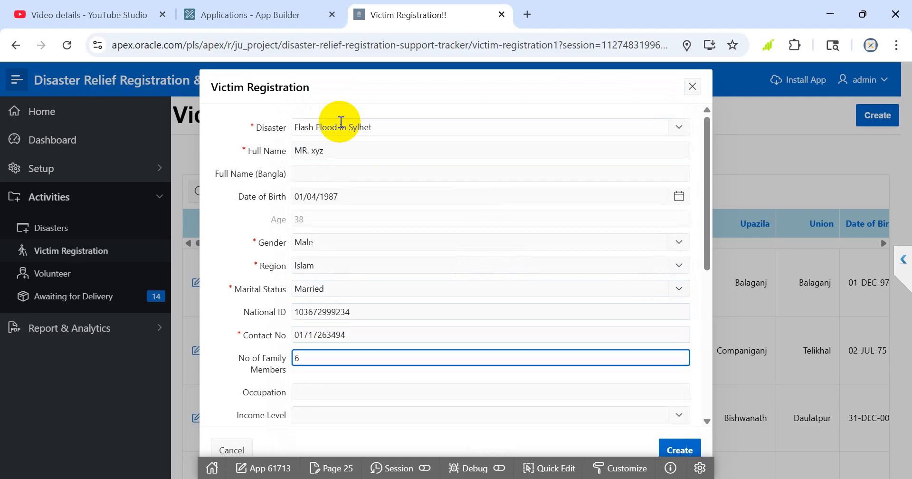
pyautogui.press('BackSpace')
pyautogui.write('5')
pyautogui.press('Tab')
pyautogui.write('fa')
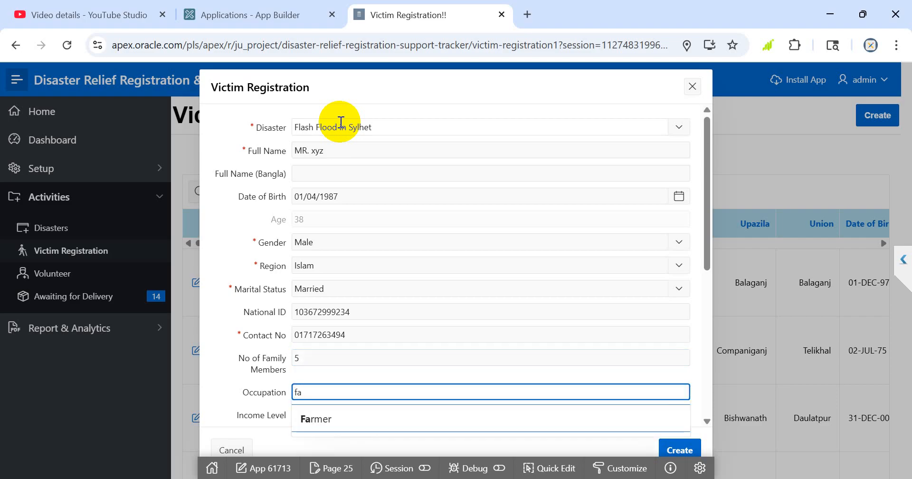
pyautogui.press('Tab')
# Set the victim's income level to Low.
pyautogui.press('Down')
# Set the victim's upazila to Beanibazar and the union to Charkhai.
pyautogui.press('Down')
pyautogui.press('Down')
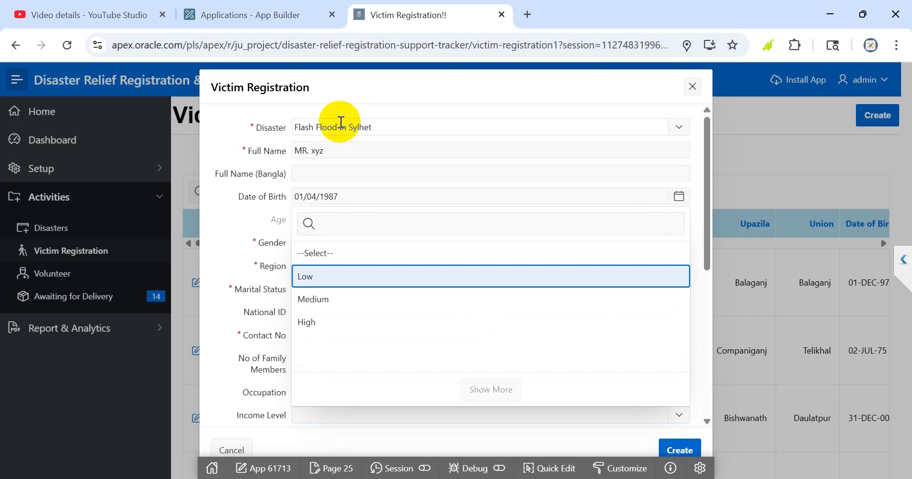
pyautogui.press('Return')
pyautogui.press('Tab')
pyautogui.press('Down')
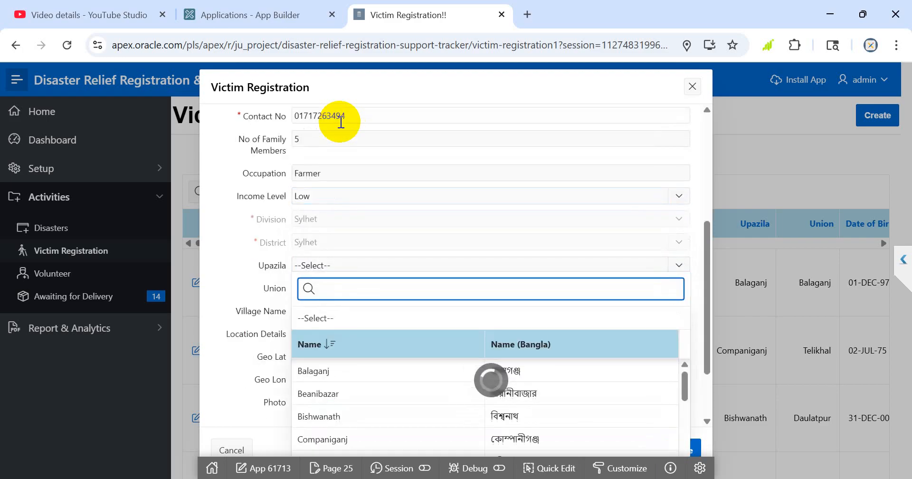
pyautogui.press('Down')
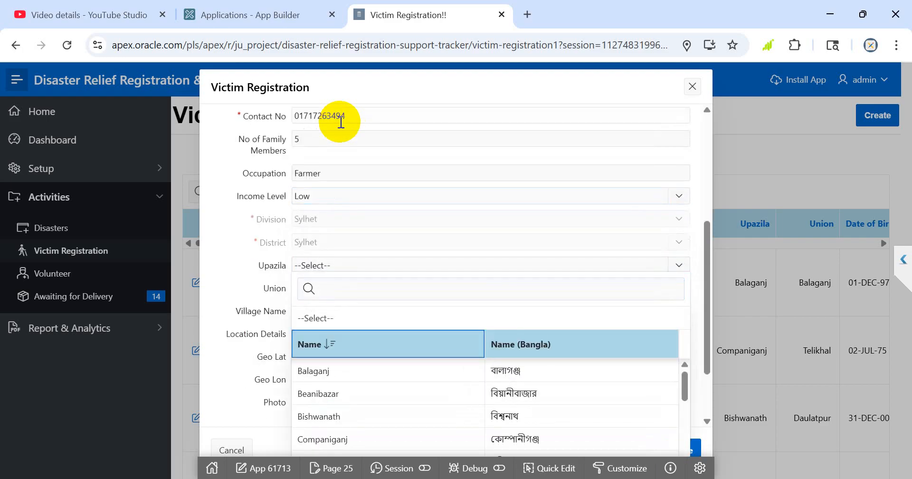
pyautogui.press('Down')
pyautogui.press('Down')
pyautogui.press('Return')
pyautogui.press('Tab')
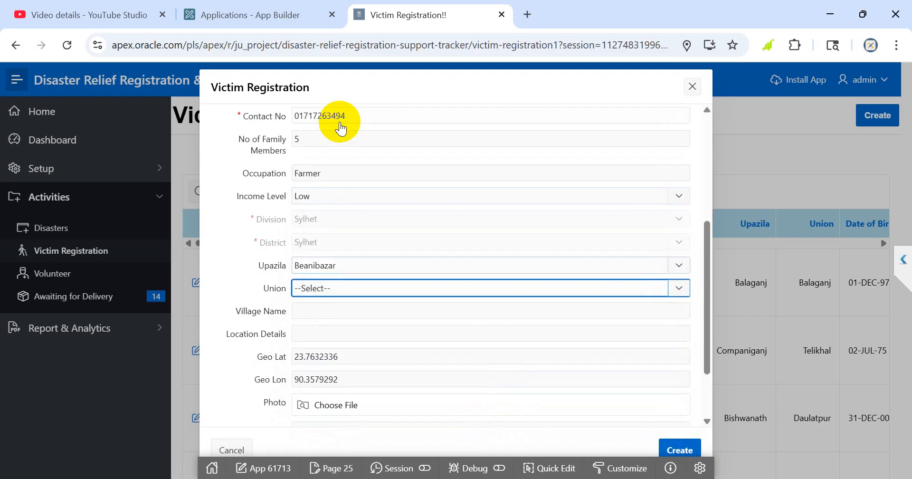
pyautogui.press('Down')
pyautogui.press('Down')
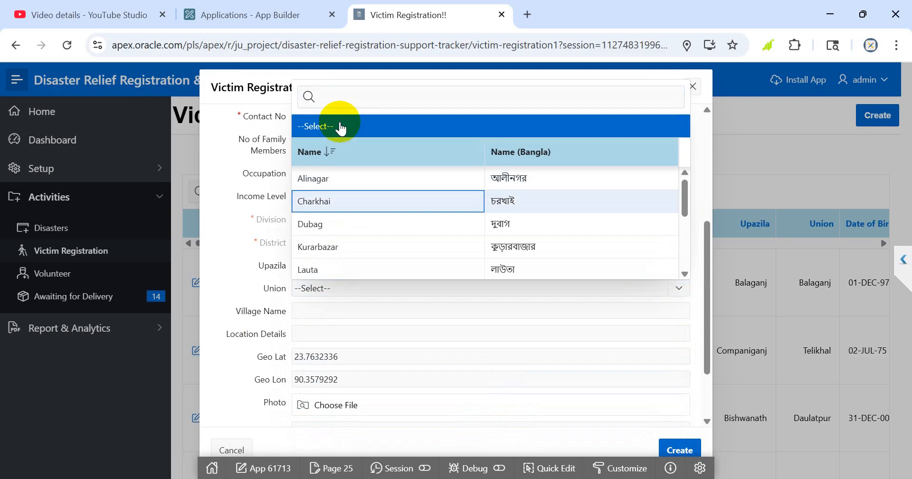
pyautogui.press('Return')
# Enter the victim's village name.
pyautogui.press('Tab')
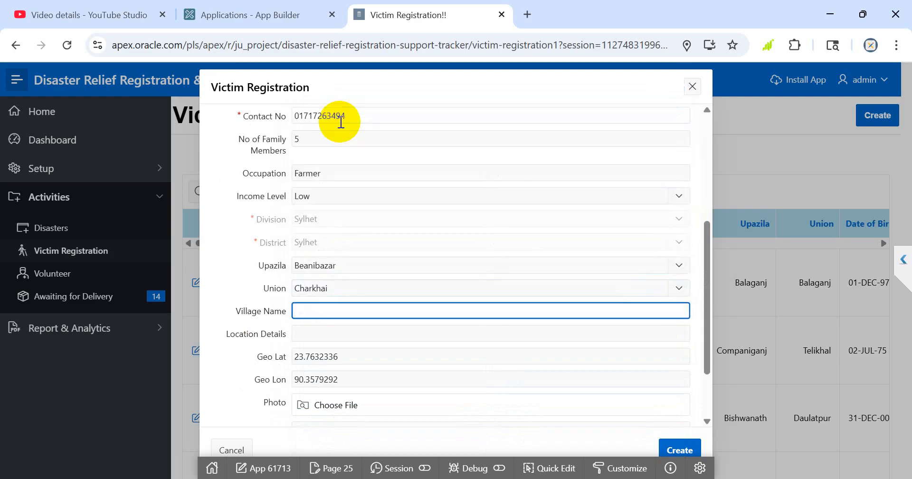
pyautogui.write('Nalpukhri')
pyautogui.press('Tab')
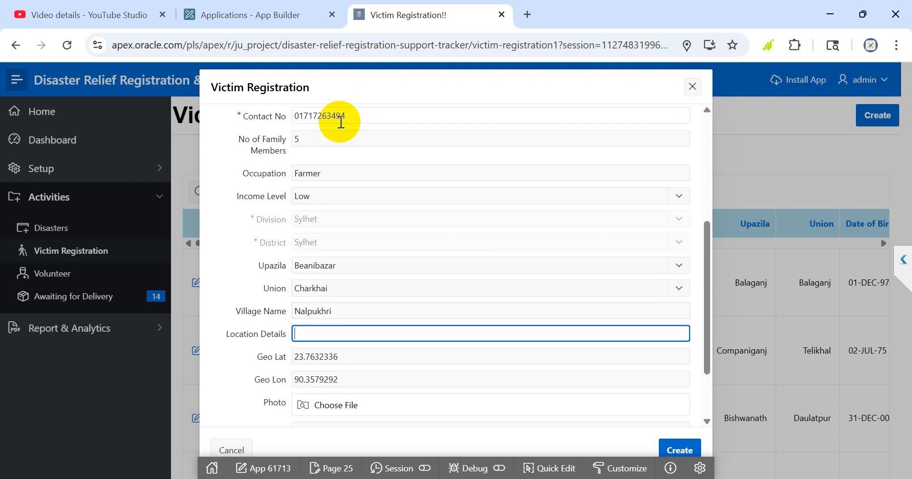
# Leave the location details blank and attach the portrait JPG from the Desktop as the victim's photo.
pyautogui.press('Tab')
pyautogui.press('Tab')
pyautogui.press('Tab')
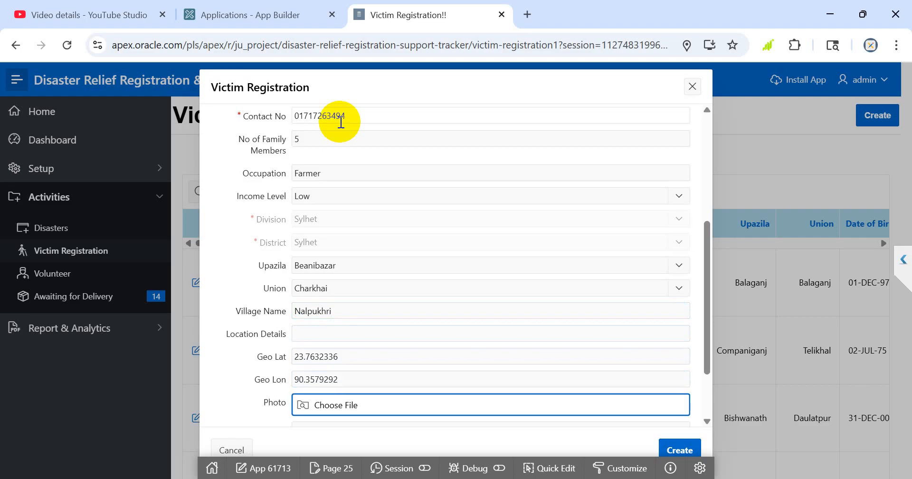
pyautogui.scroll(-2, 335, 143)
pyautogui.click(382, 325)
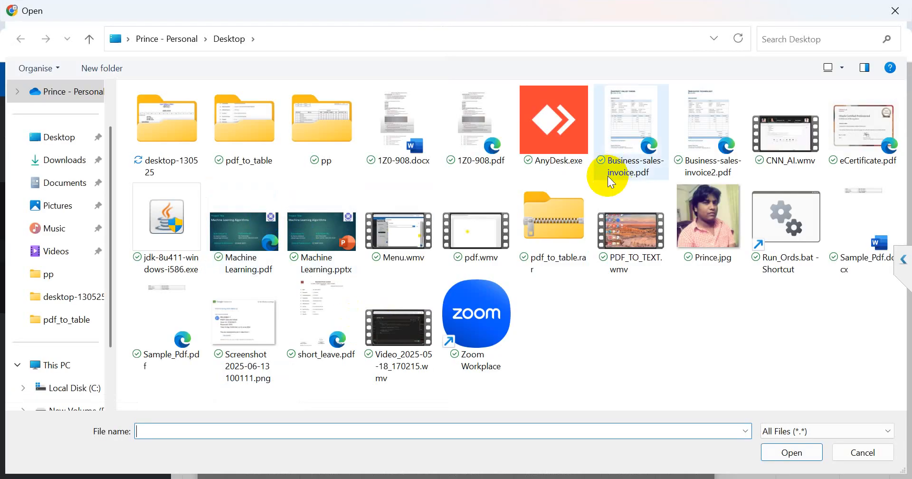
pyautogui.doubleClick(715, 216)
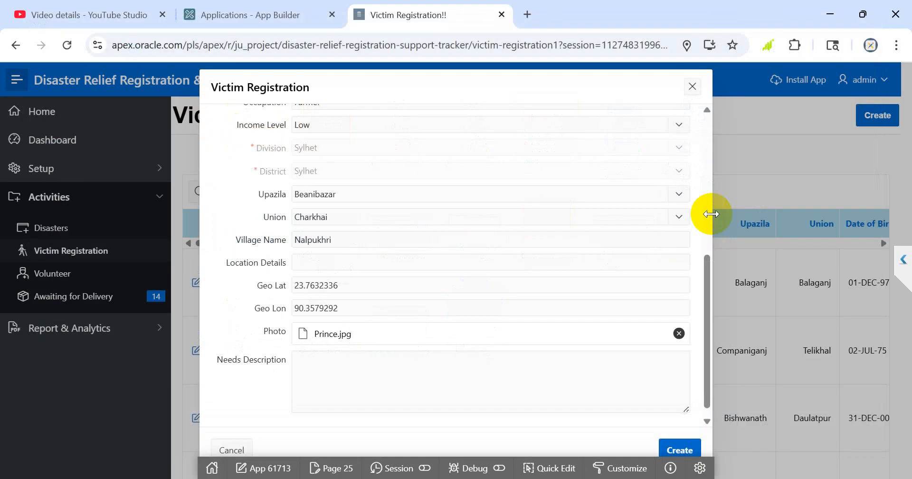
# Enter N/A as the needs description and create the victim record.
pyautogui.click(386, 376)
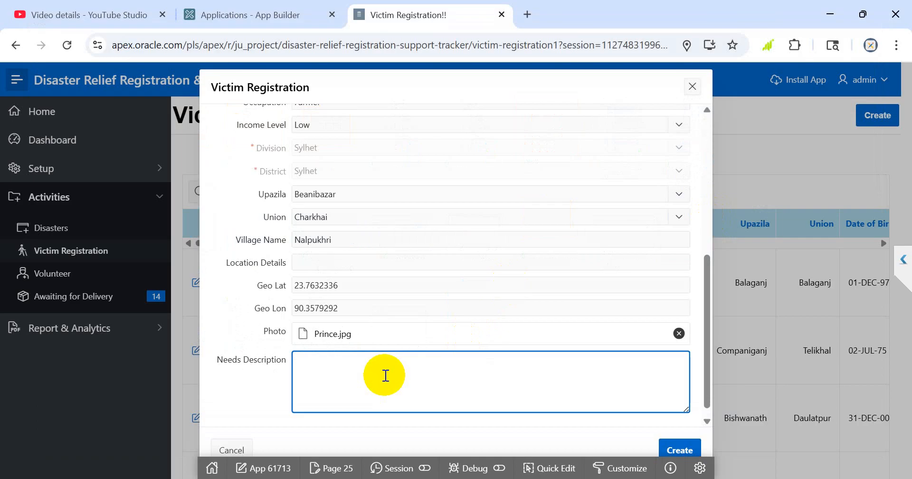
pyautogui.write('N.Z')
pyautogui.press('BackSpace')
pyautogui.press('BackSpace')
pyautogui.write('/a')
pyautogui.press('BackSpace')
pyautogui.write('A')
pyautogui.press('Tab')
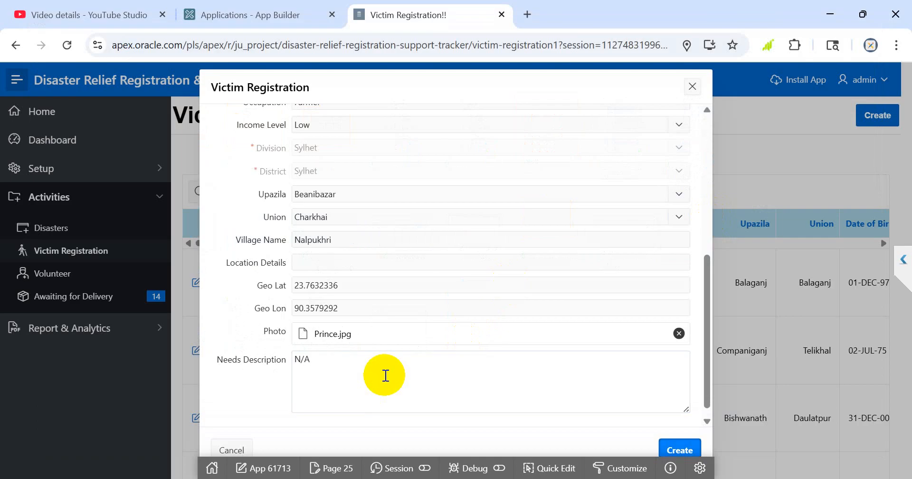
pyautogui.press('Return')
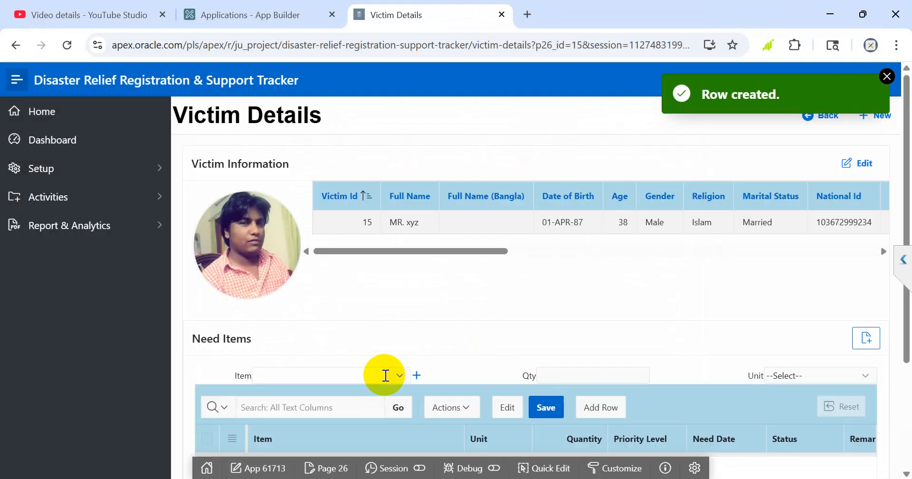
pyautogui.scroll(-3, 377, 287)
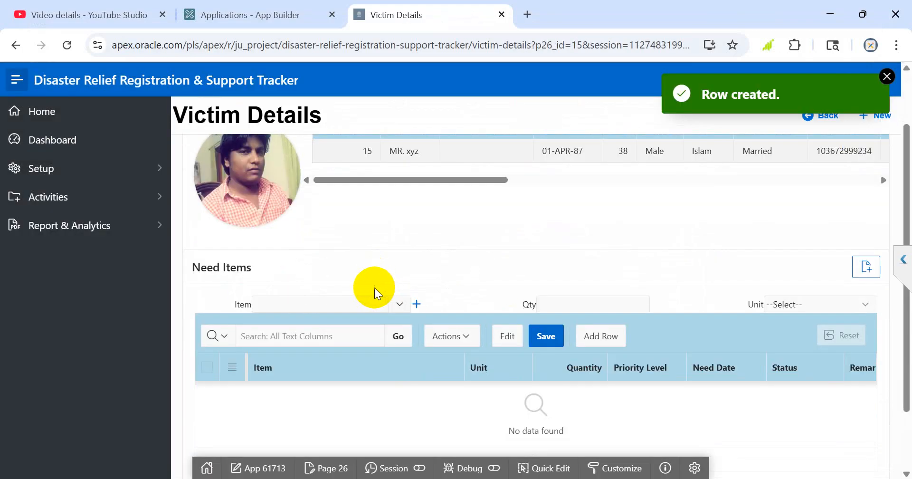
pyautogui.scroll(3, 258, 228)
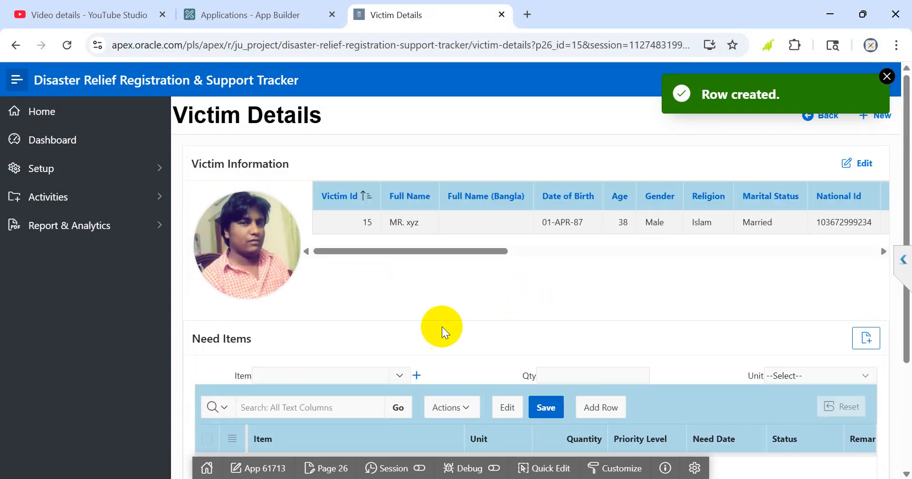
# Add Rice with a quantity of 15 KG to the victim's need items.
pyautogui.scroll(-2, 427, 315)
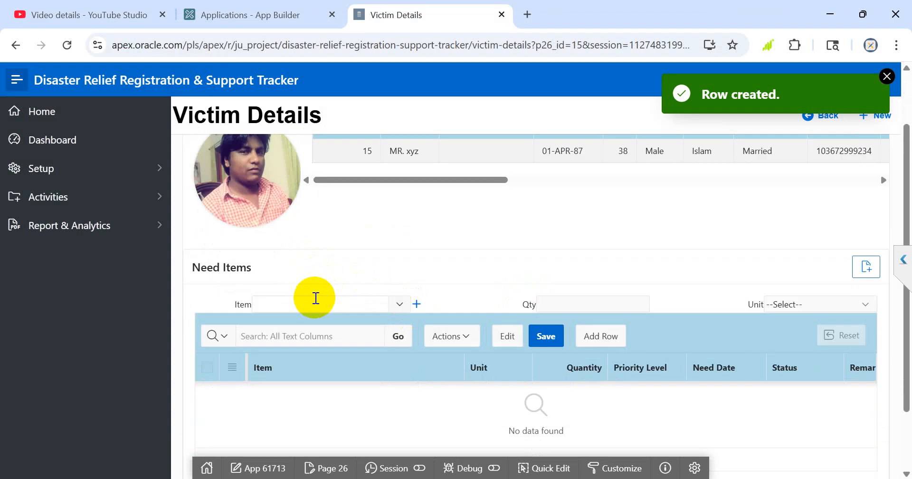
pyautogui.scroll(-2, 315, 297)
pyautogui.click(308, 233)
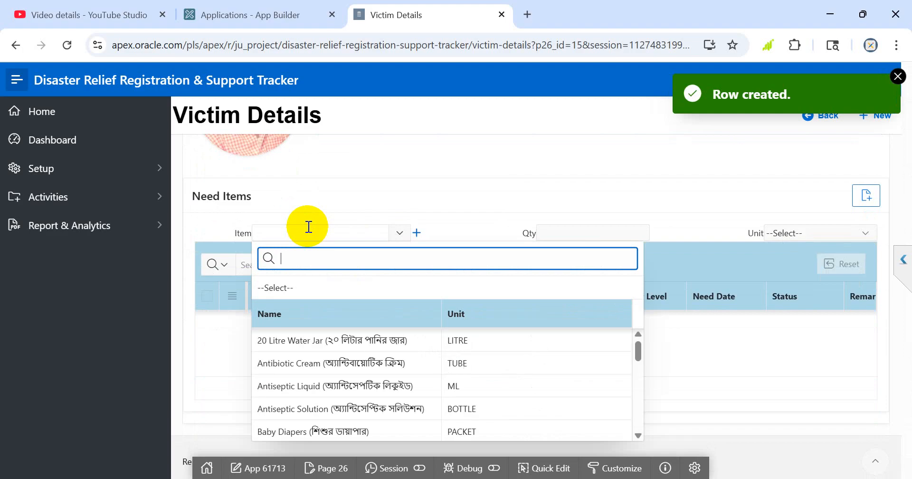
pyautogui.write('RICE')
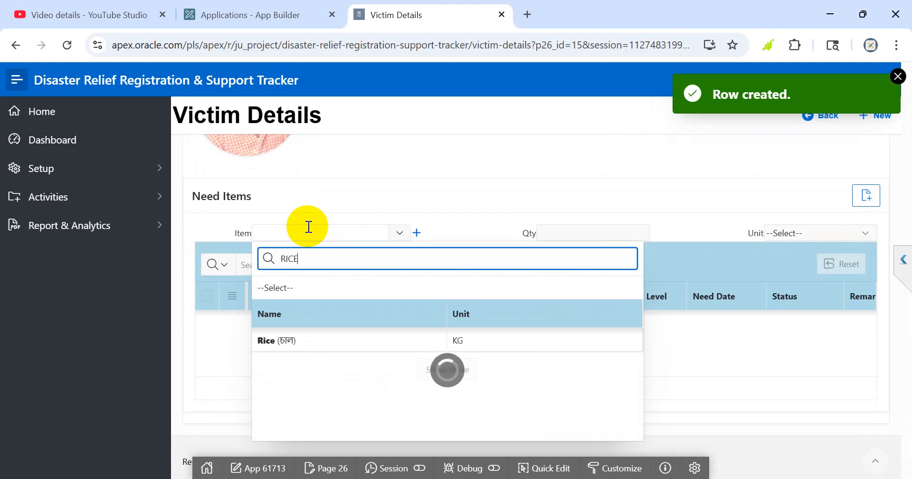
pyautogui.press('Tab')
pyautogui.press('Tab')
pyautogui.press('Down')
pyautogui.press('Return')
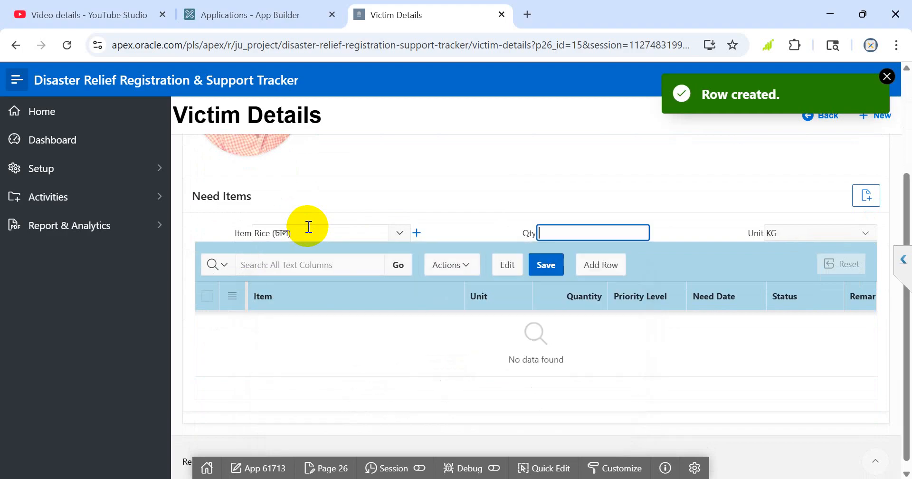
pyautogui.write('15')
pyautogui.press('Tab')
pyautogui.press('Return')
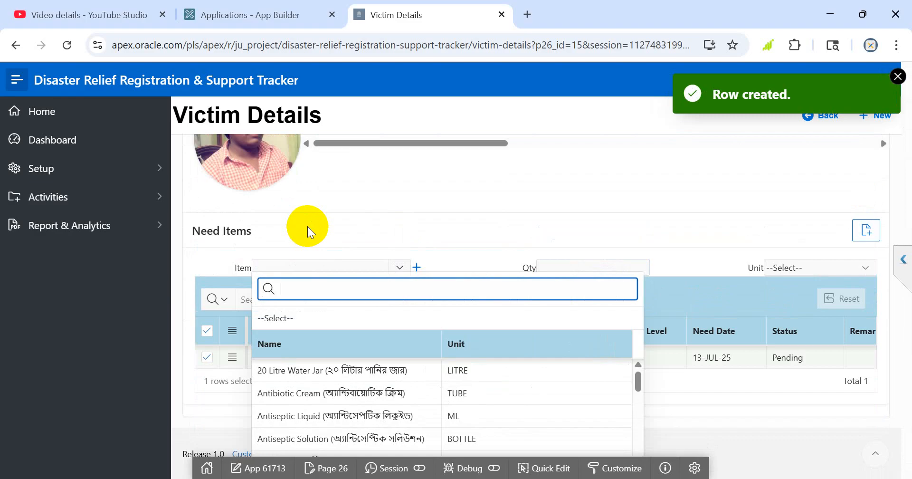
# Find the soybean oil among the oil items and add 5 litres of it to the need items.
pyautogui.write('OIL')
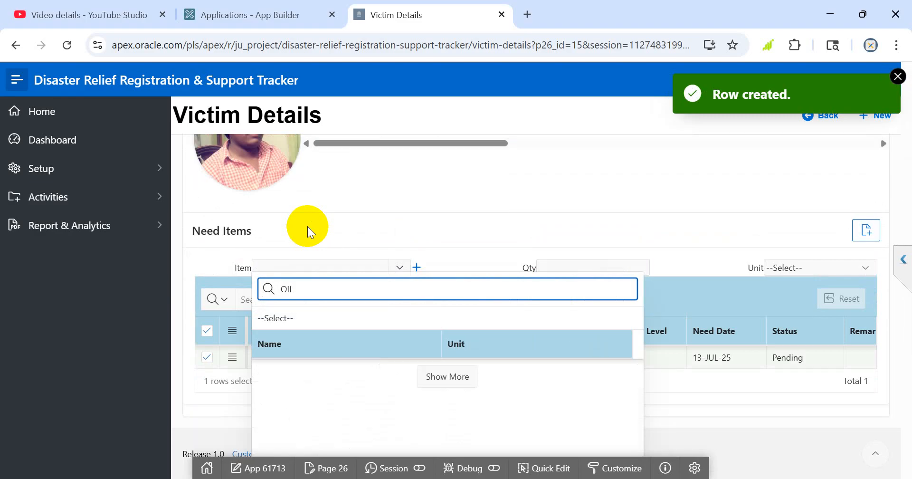
pyautogui.press('Down')
pyautogui.press('Down')
pyautogui.press('Down')
pyautogui.press('Down')
pyautogui.press('Down')
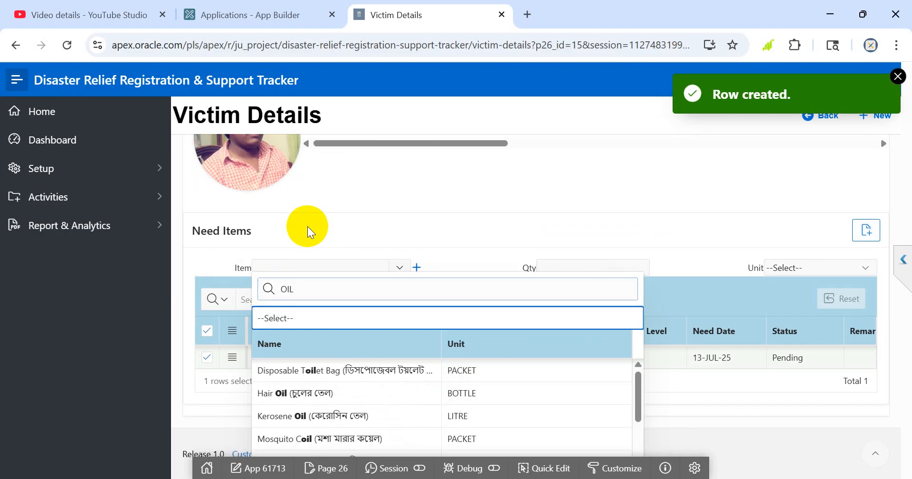
pyautogui.press('Down')
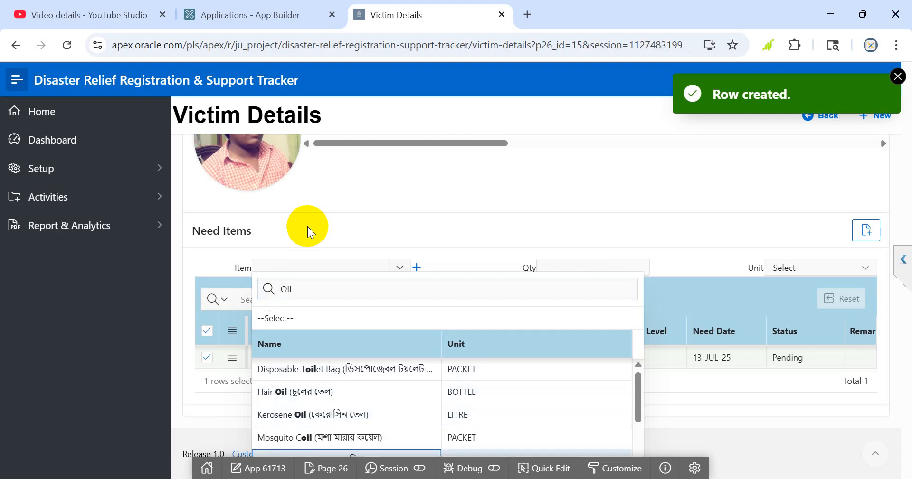
pyautogui.press('Return')
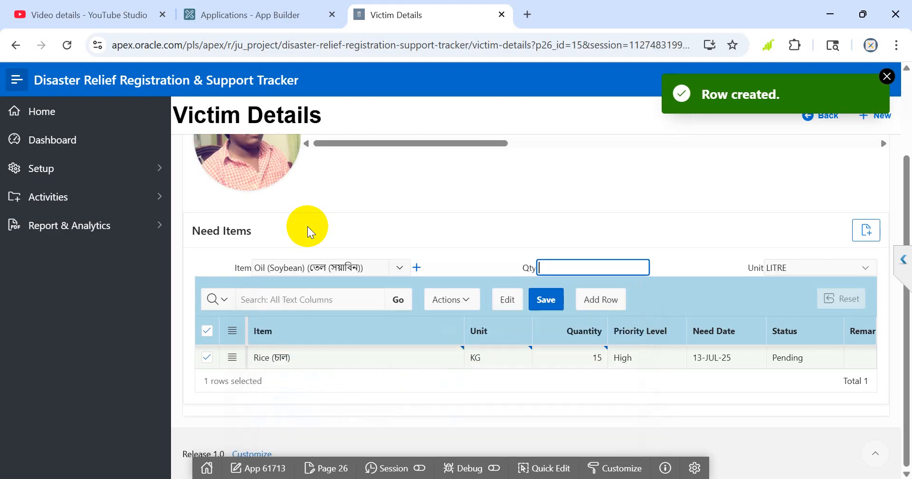
pyautogui.write('5')
pyautogui.press('Tab')
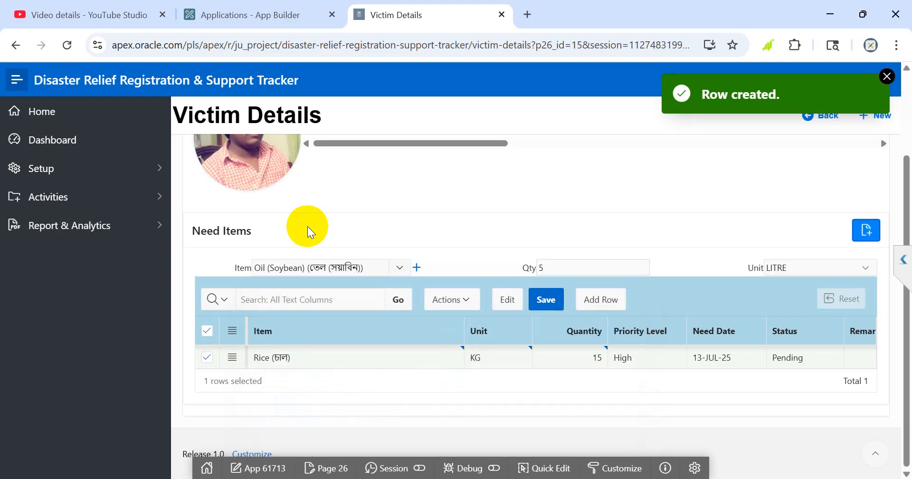
pyautogui.press('Return')
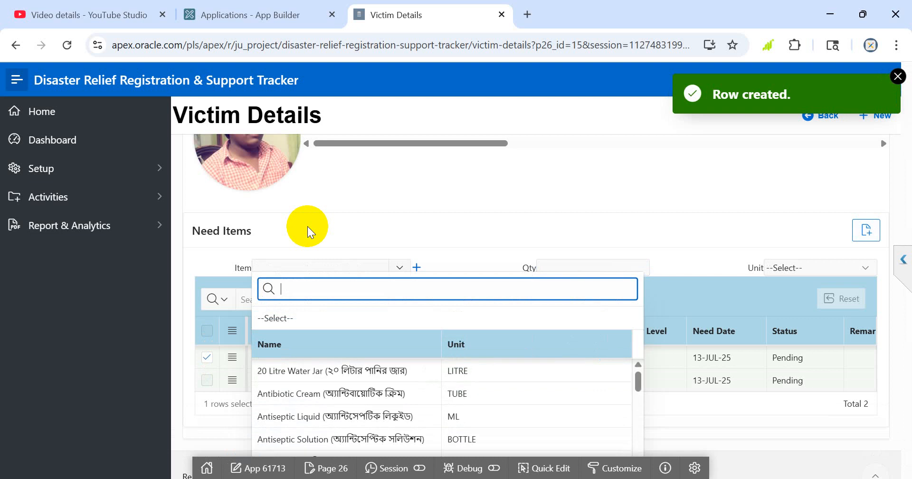
# Look up the water items and add Water Bottle (1 Liter) with a quantity of 3 to the need items.
pyautogui.write('WATER')
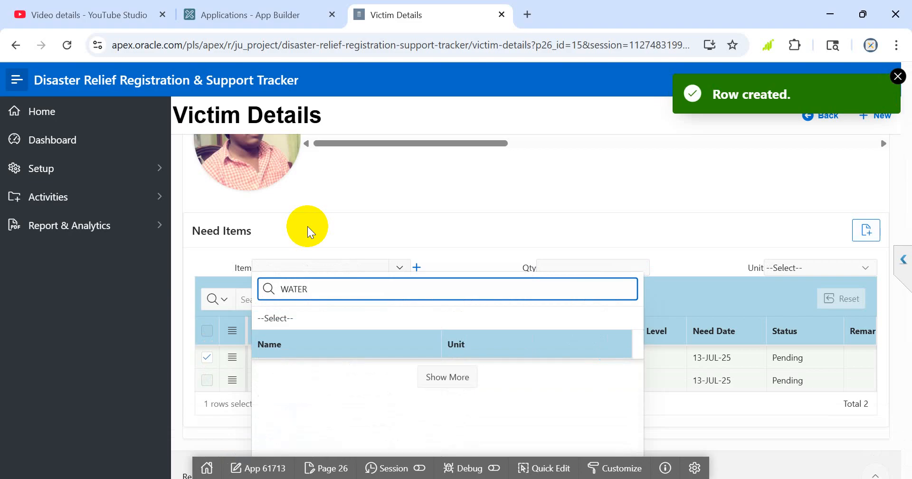
pyautogui.press('Down')
pyautogui.press('Down')
pyautogui.press('Down')
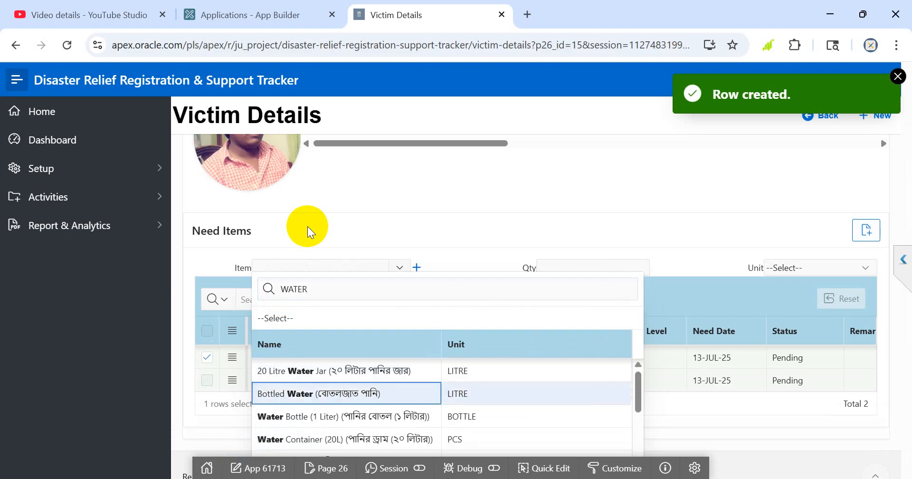
pyautogui.press('Down')
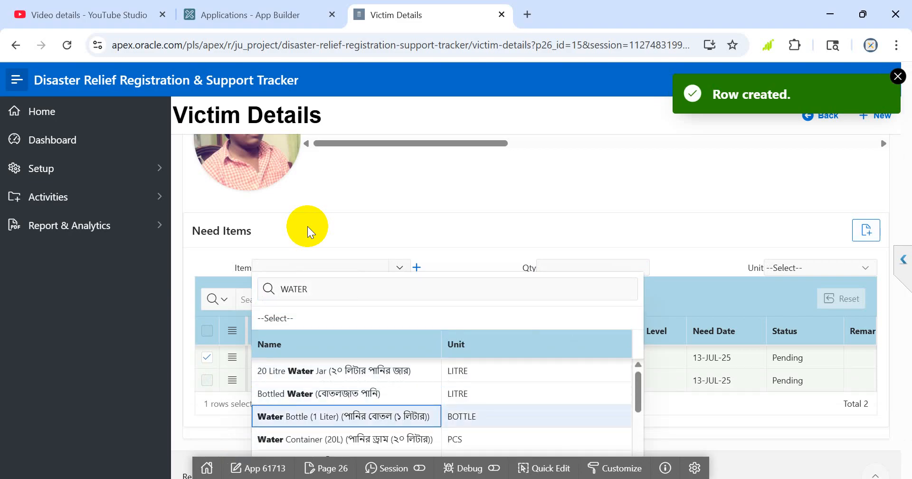
pyautogui.press('Return')
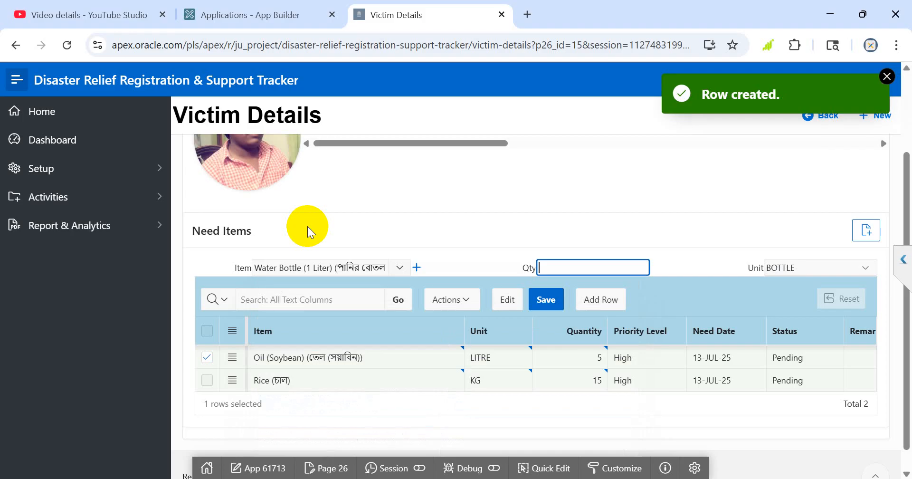
pyautogui.write('3')
pyautogui.press('Return')
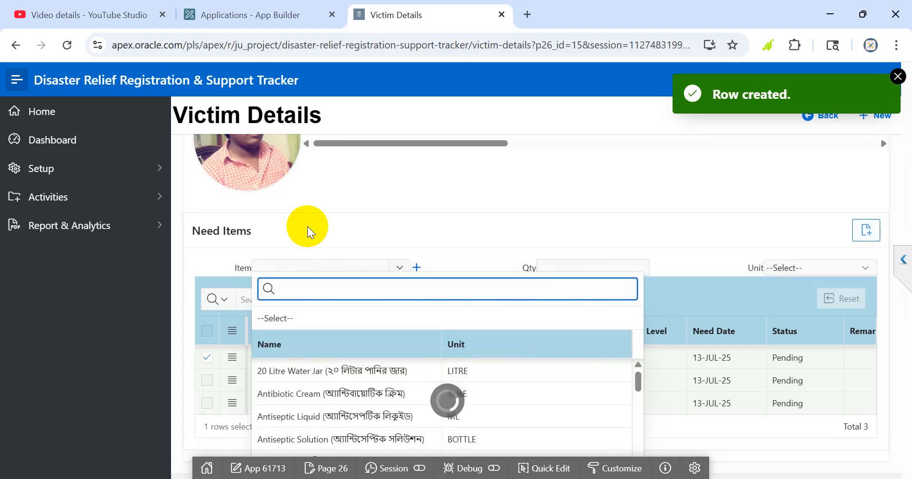
# Look up the mats and add Floor Sleeping Mat with a quantity of 4 to the need items.
pyautogui.write('MAT')
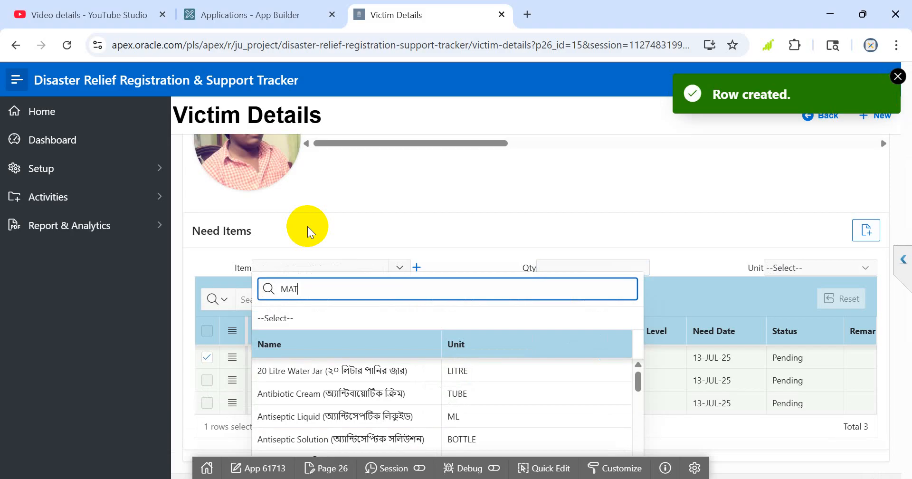
pyautogui.press('Down')
pyautogui.press('Down')
pyautogui.press('Down')
pyautogui.press('Down')
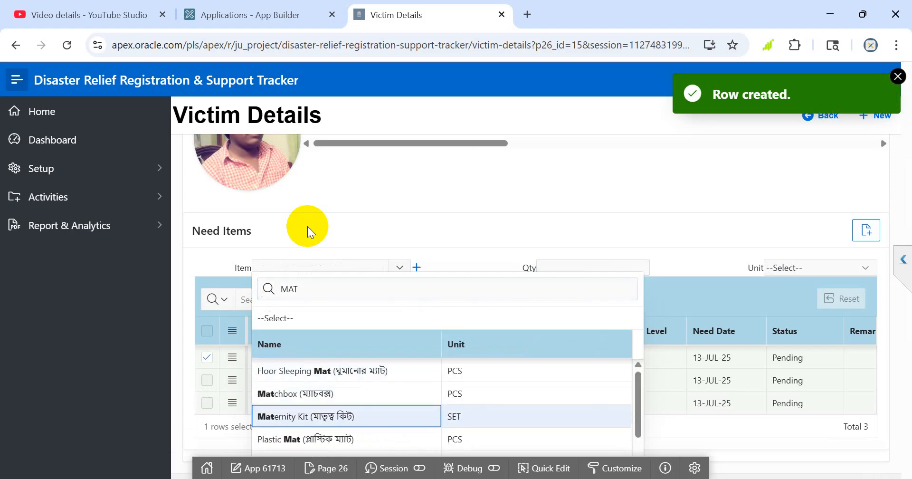
pyautogui.press('Up')
pyautogui.press('Up')
pyautogui.press('Return')
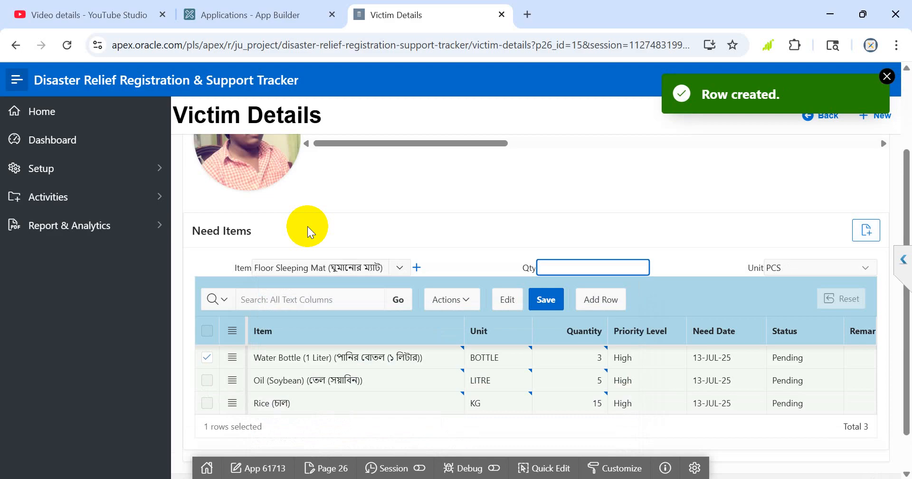
pyautogui.write('4')
pyautogui.press('Return')
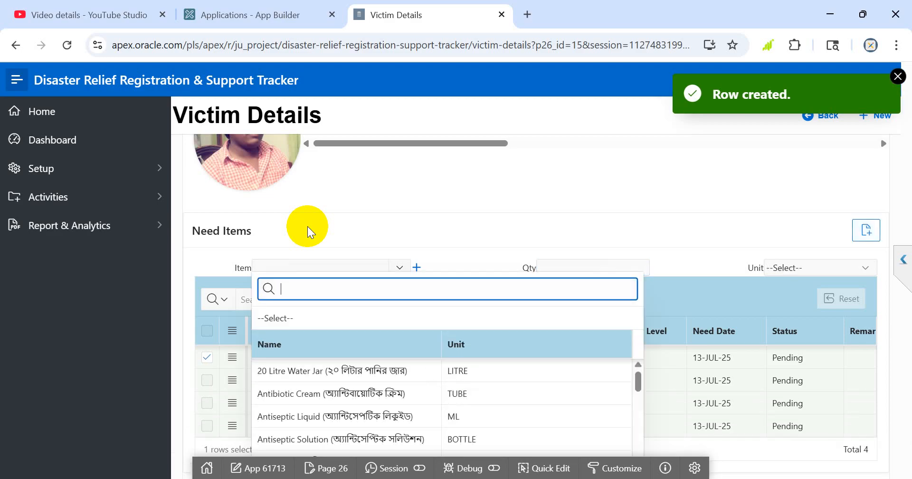
# Add Candle with a quantity of 12 pieces to the need items.
pyautogui.write('CAN')
pyautogui.press('Down')
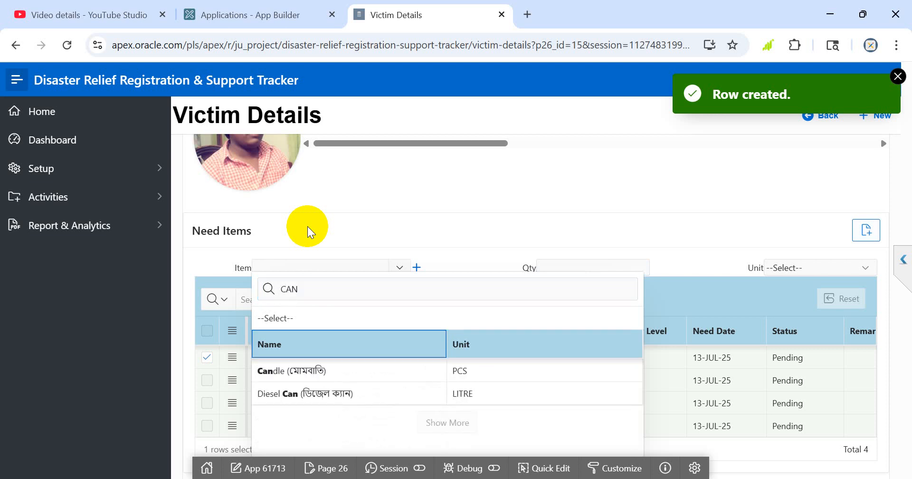
pyautogui.press('Return')
pyautogui.write('12')
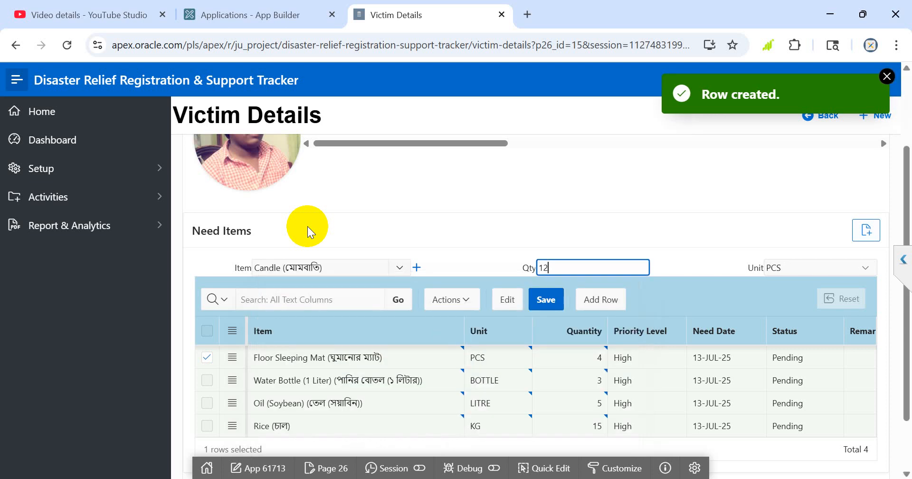
pyautogui.press('Tab')
pyautogui.press('Return')
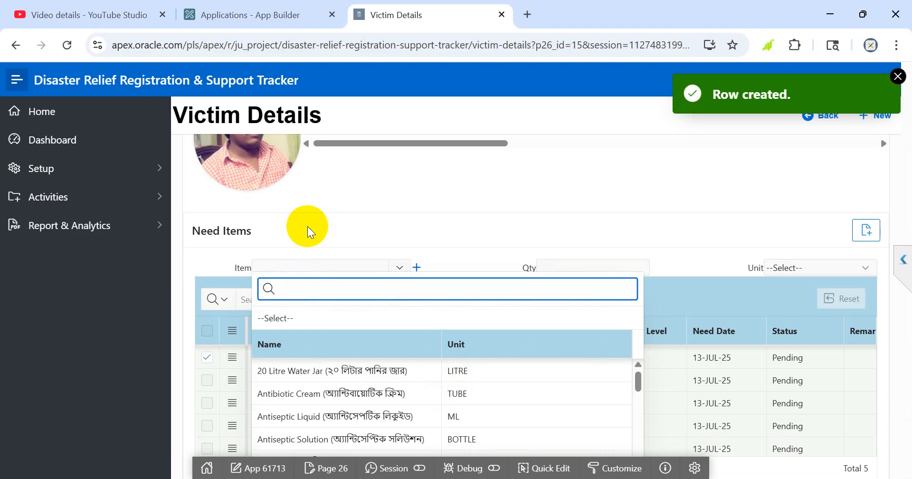
# Add Antibiotic Cream with a quantity of 2 tubes to the need items.
pyautogui.press('Down')
pyautogui.press('Down')
pyautogui.press('Return')
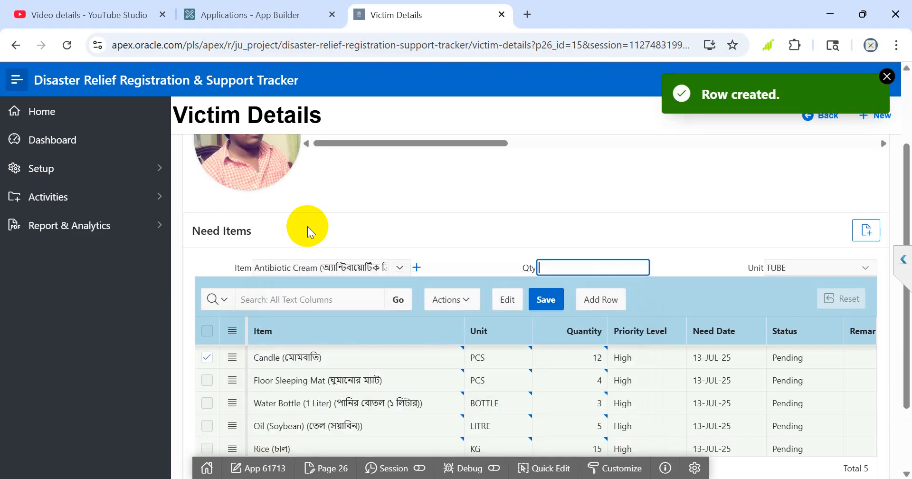
pyautogui.write('2')
pyautogui.press('Tab')
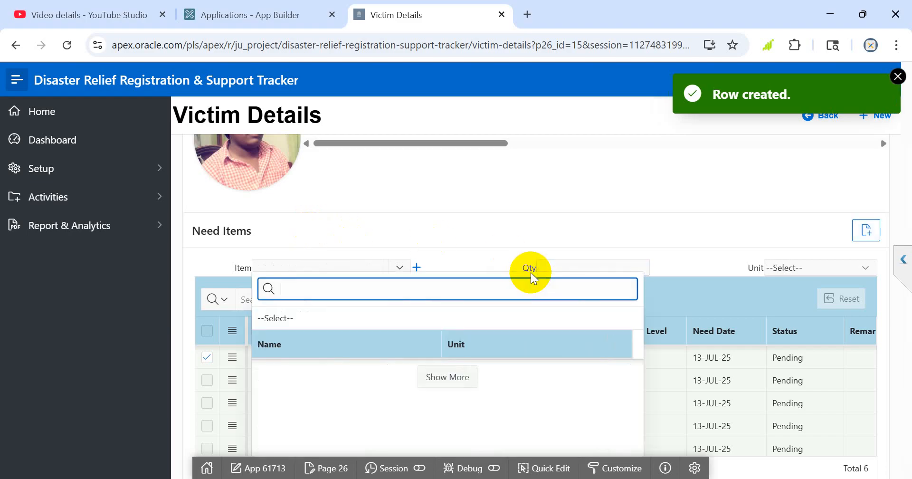
# Close the open item lookup, save the need items and dismiss the success notification.
pyautogui.click(517, 234)
pyautogui.scroll(-2, 483, 264)
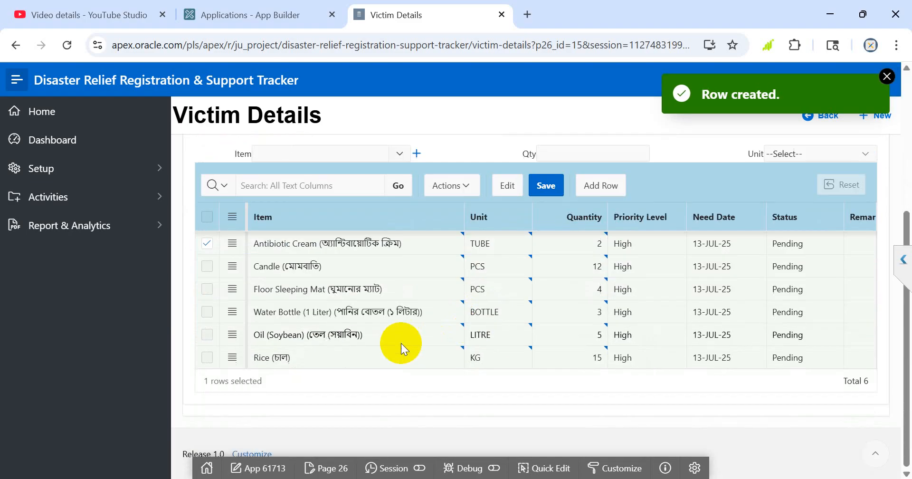
pyautogui.scroll(1, 506, 299)
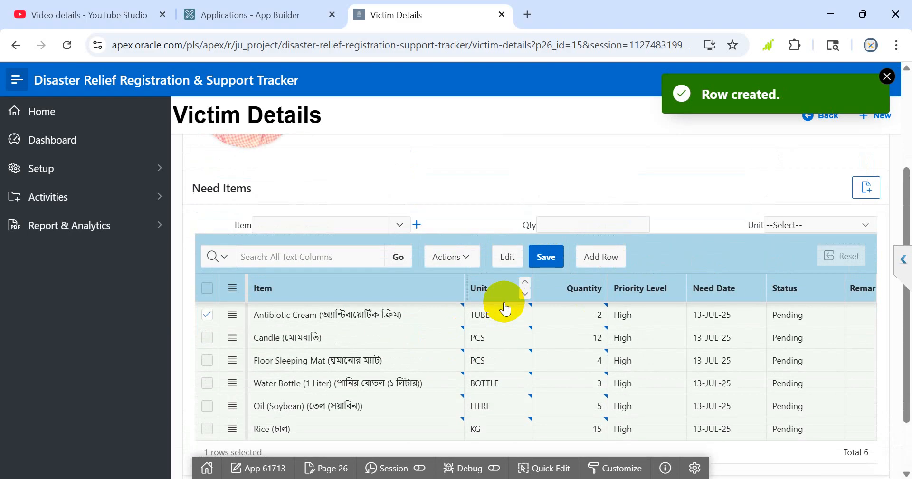
pyautogui.click(541, 256)
pyautogui.click(886, 77)
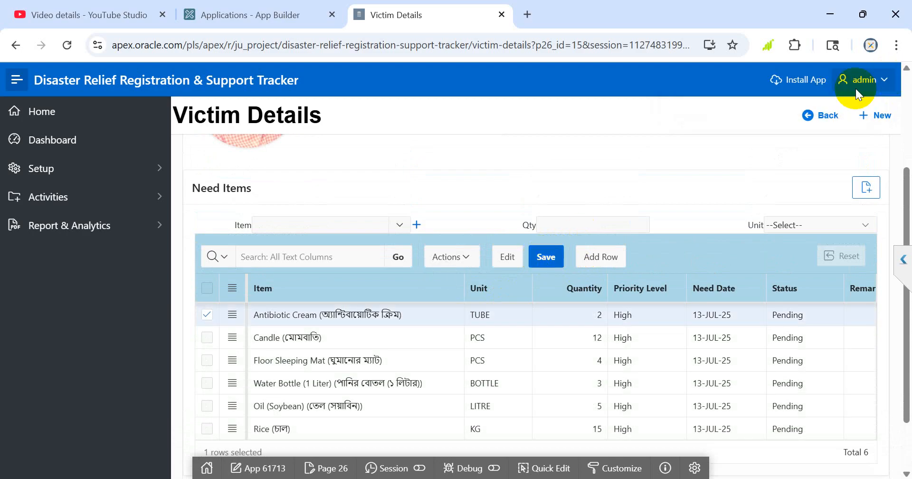
# Review the victim's information and the saved list of need items on the details page.
pyautogui.scroll(1, 596, 203)
pyautogui.scroll(-3, 597, 202)
pyautogui.scroll(1, 326, 218)
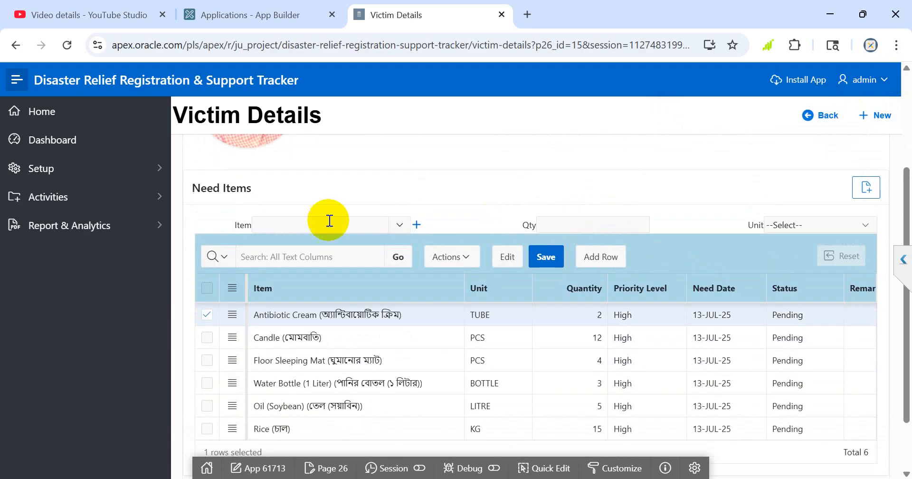
pyautogui.scroll(3, 306, 233)
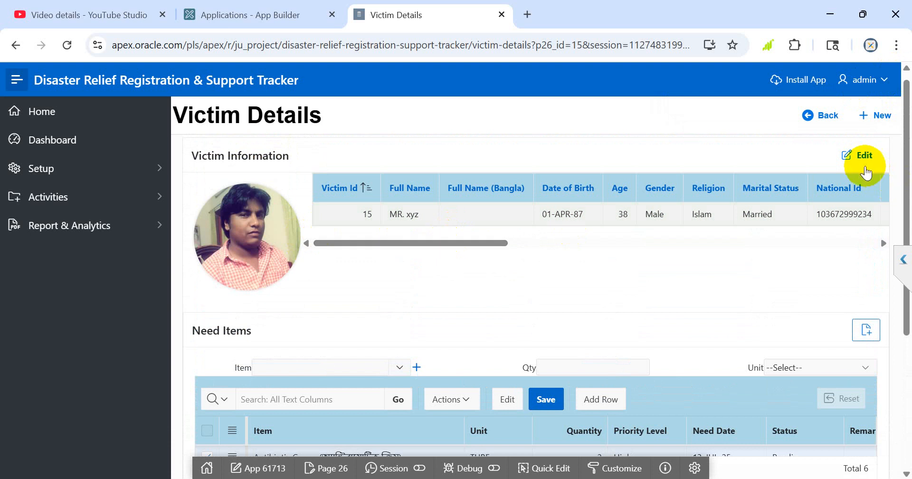
pyautogui.scroll(-3, 580, 254)
pyautogui.scroll(3, 578, 254)
pyautogui.scroll(-4, 579, 253)
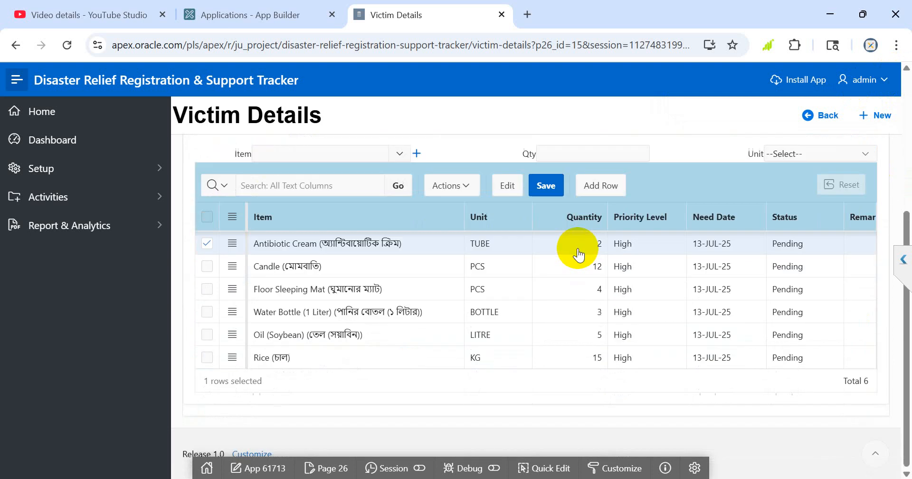
pyautogui.scroll(3, 579, 253)
pyautogui.scroll(2, 577, 248)
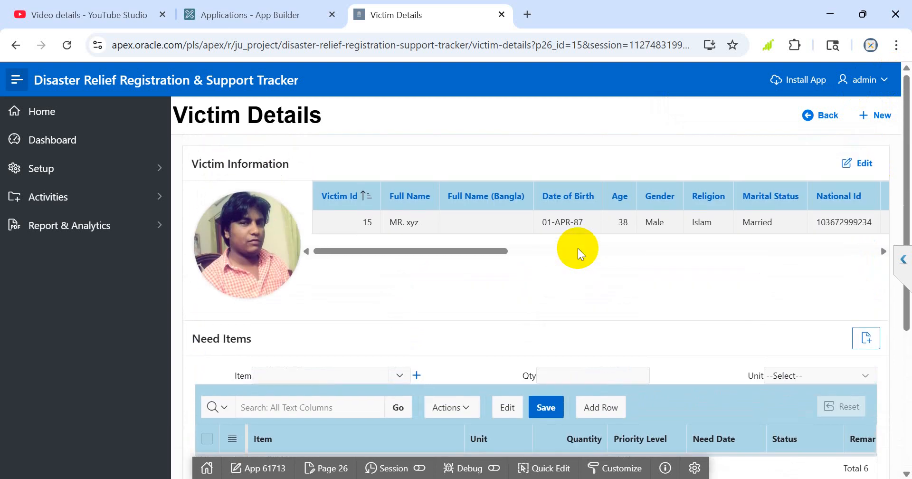